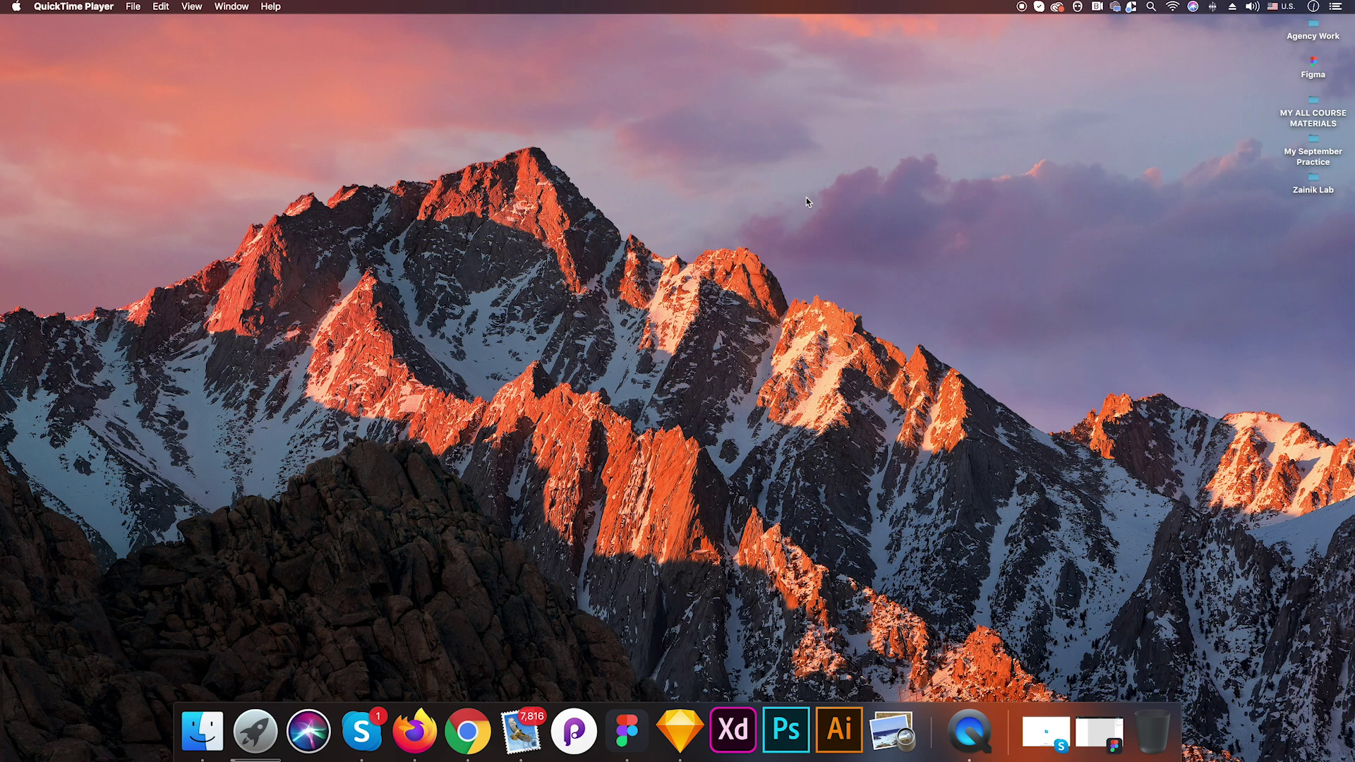
# - Launch Figma and select the Pen tool from the drawing tools menu
pyautogui.click(621, 720)
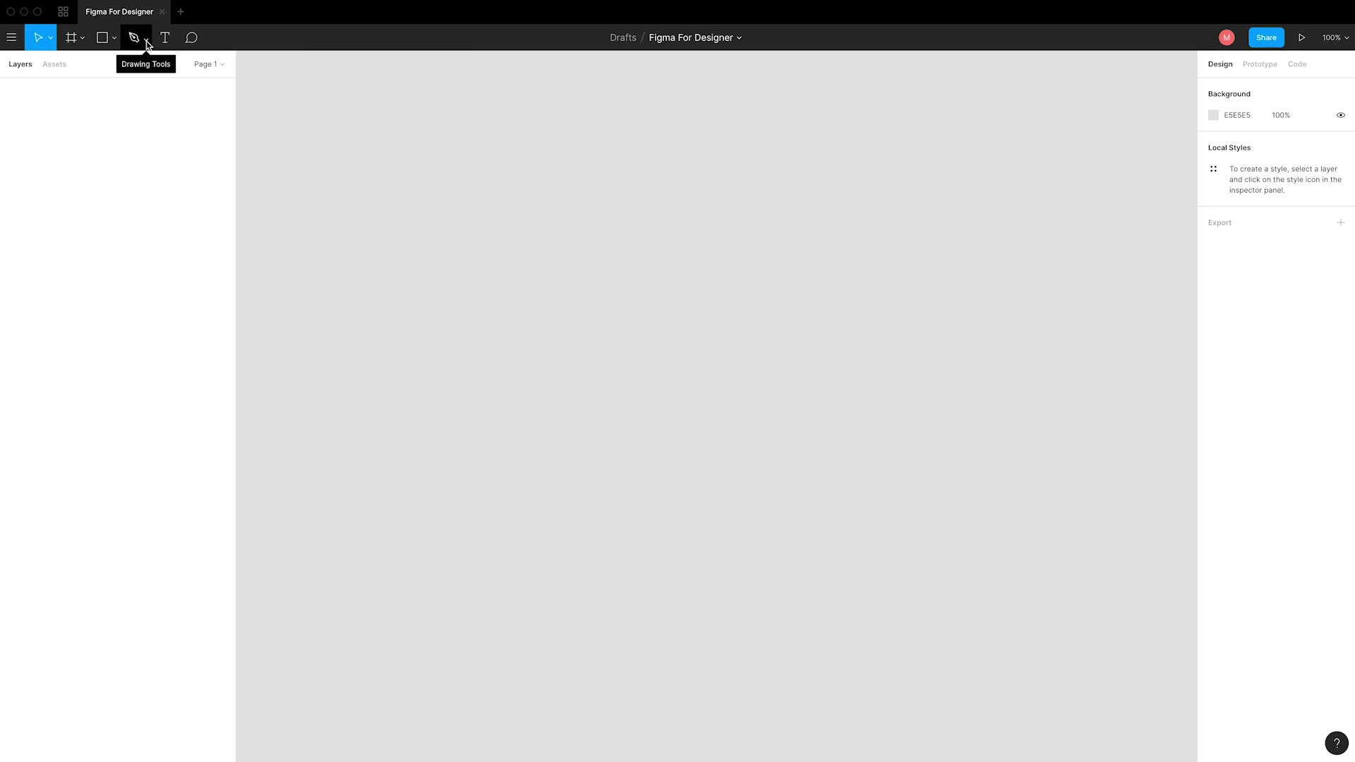
pyautogui.click(144, 41)
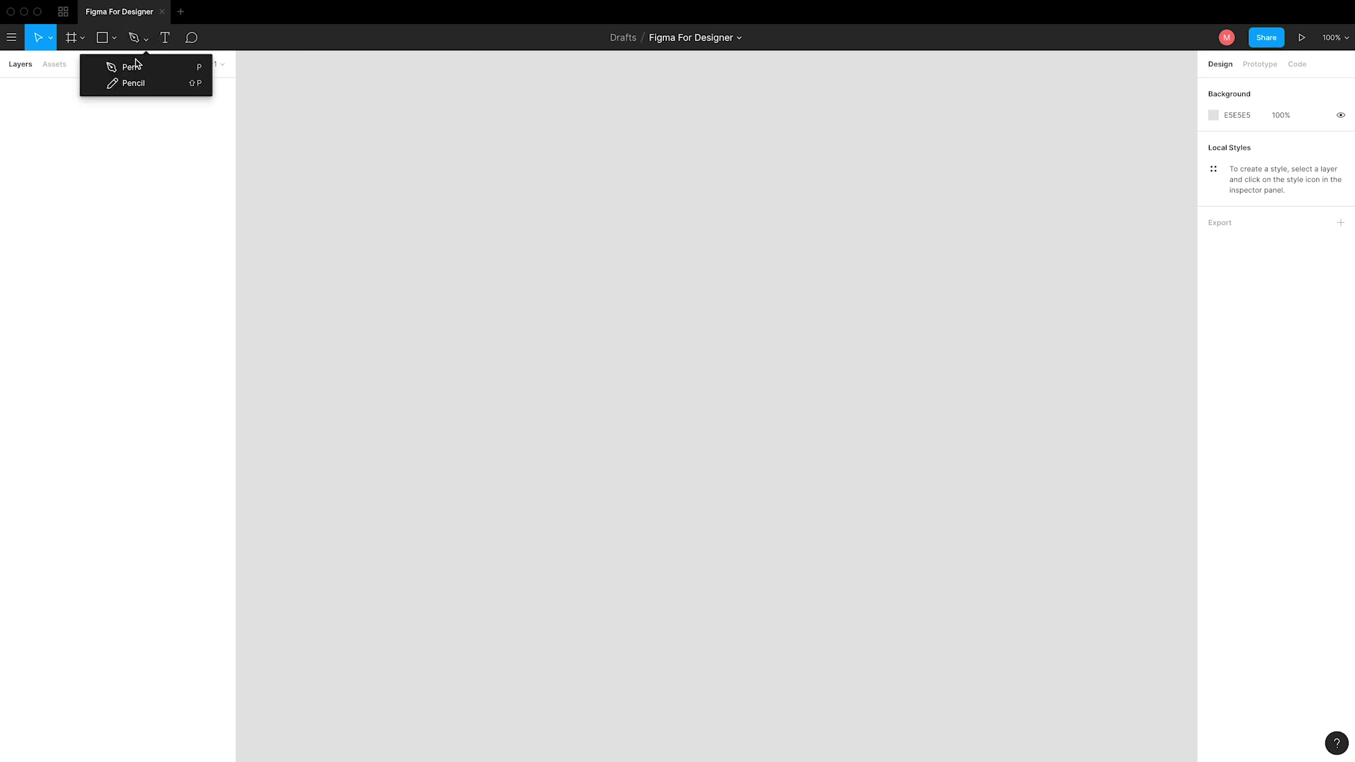
pyautogui.click(135, 66)
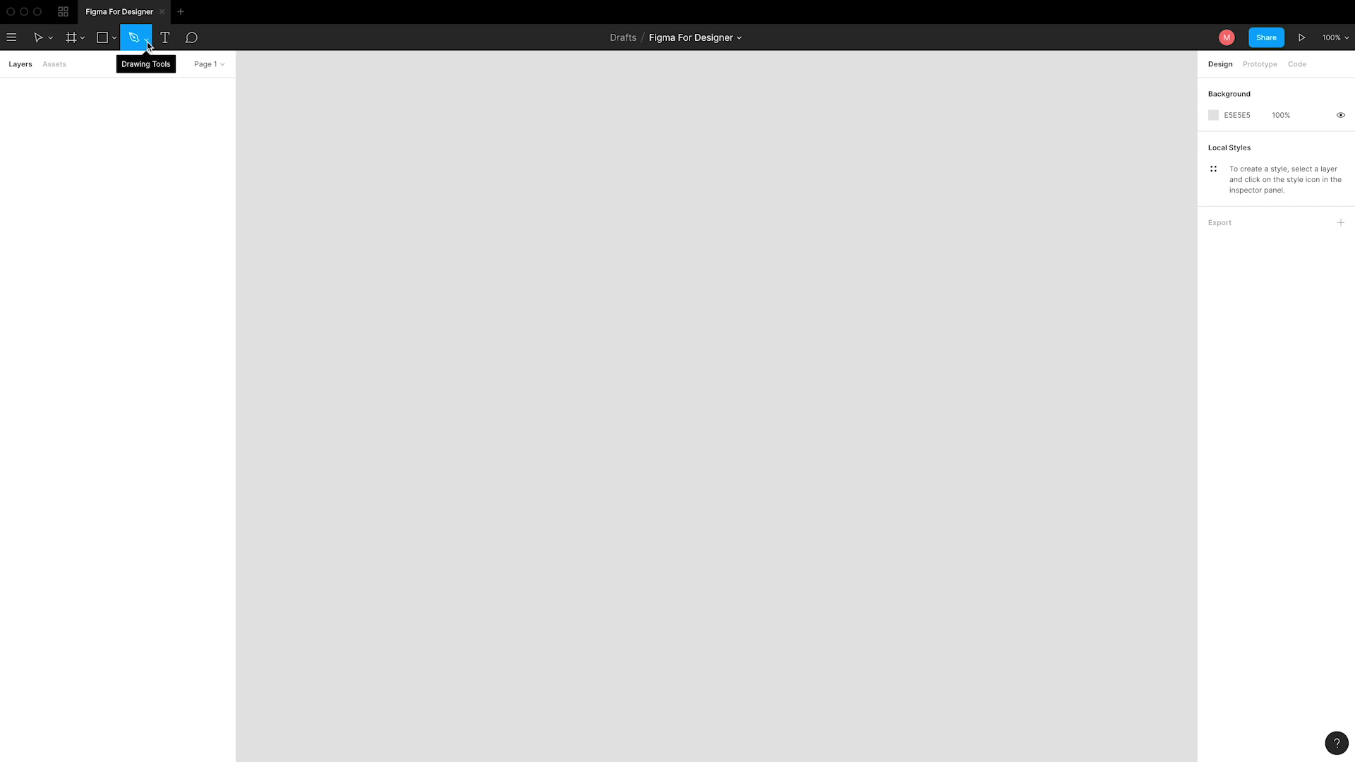
pyautogui.click(147, 41)
pyautogui.click(138, 61)
# - Draw Vector 1 as a closed triangle with a horizontal base and an apex above
pyautogui.click(429, 324)
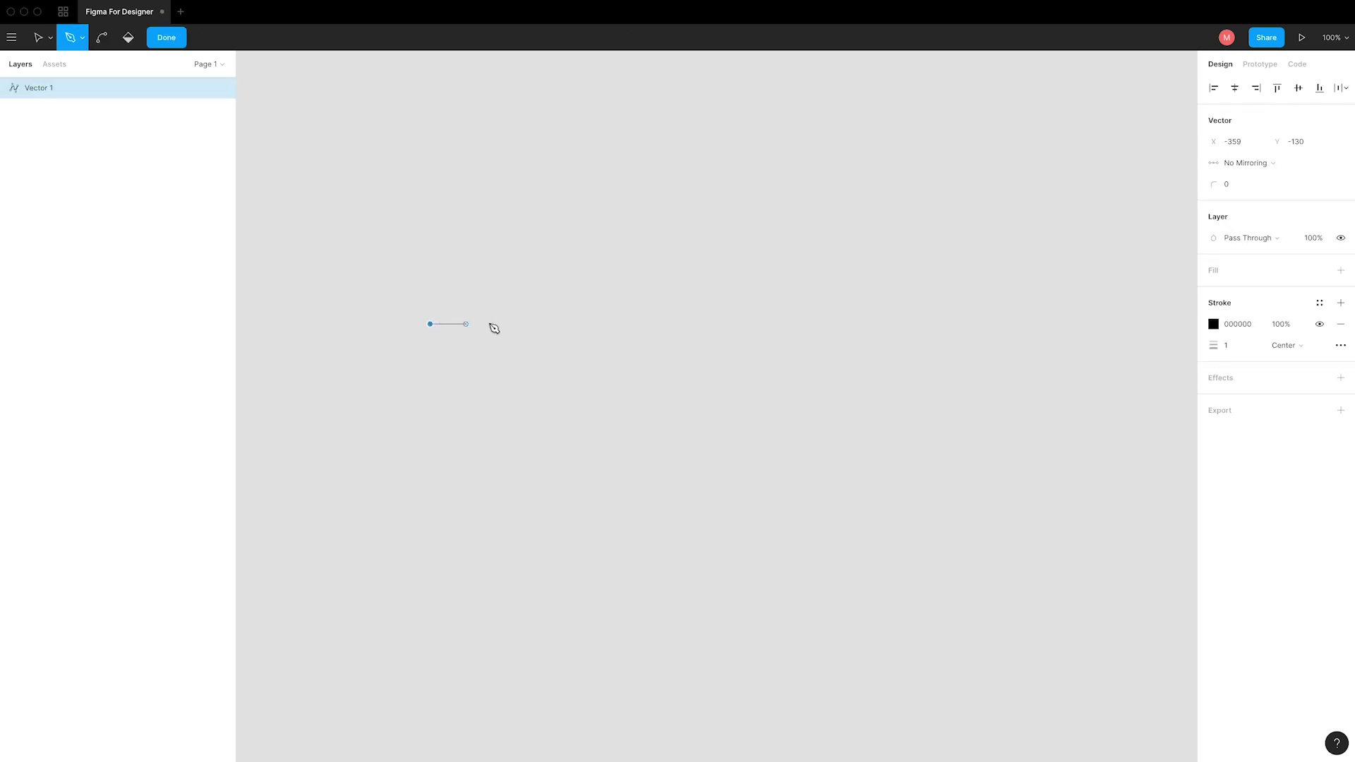
pyautogui.click(522, 324)
pyautogui.click(483, 245)
pyautogui.click(430, 324)
pyautogui.click(426, 274)
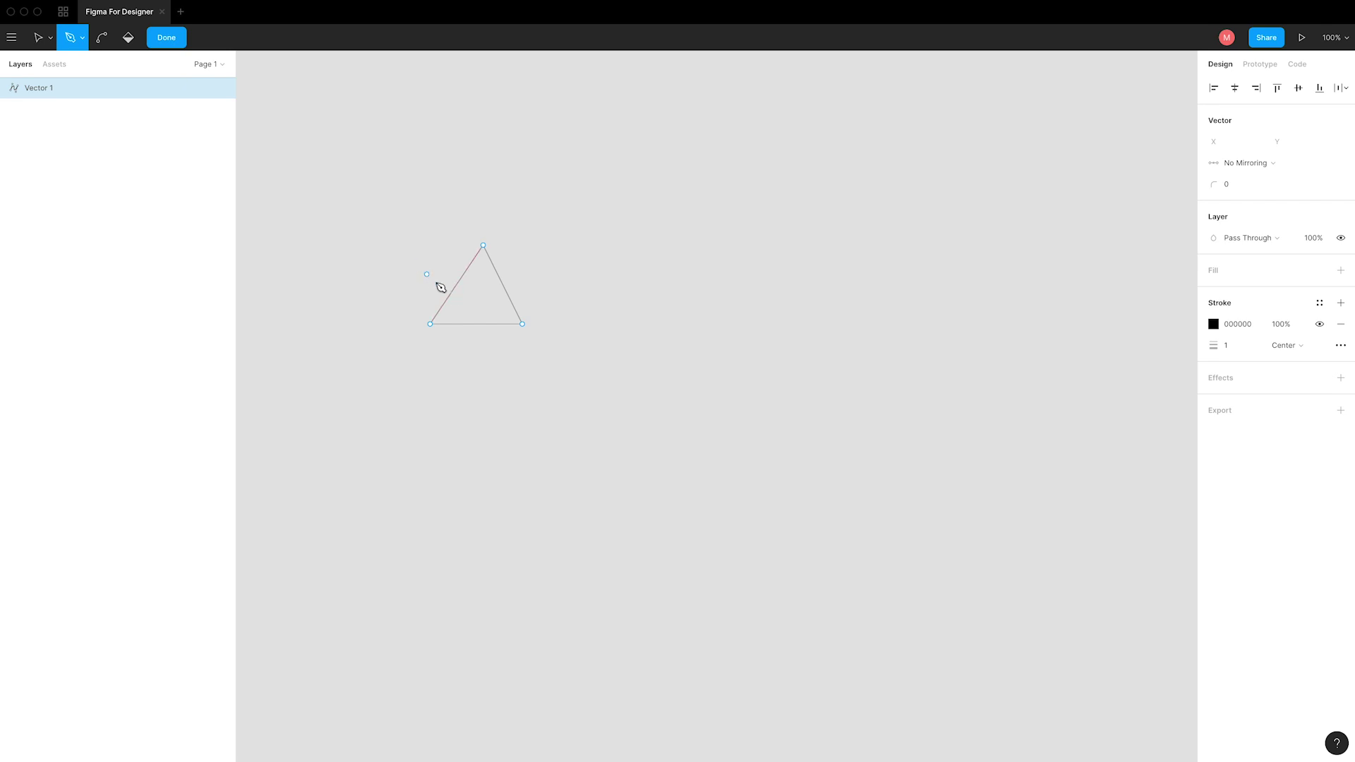
# - Bend the triangle's left edge outward into a curve, adding then undoing a grey fill
pyautogui.click(100, 41)
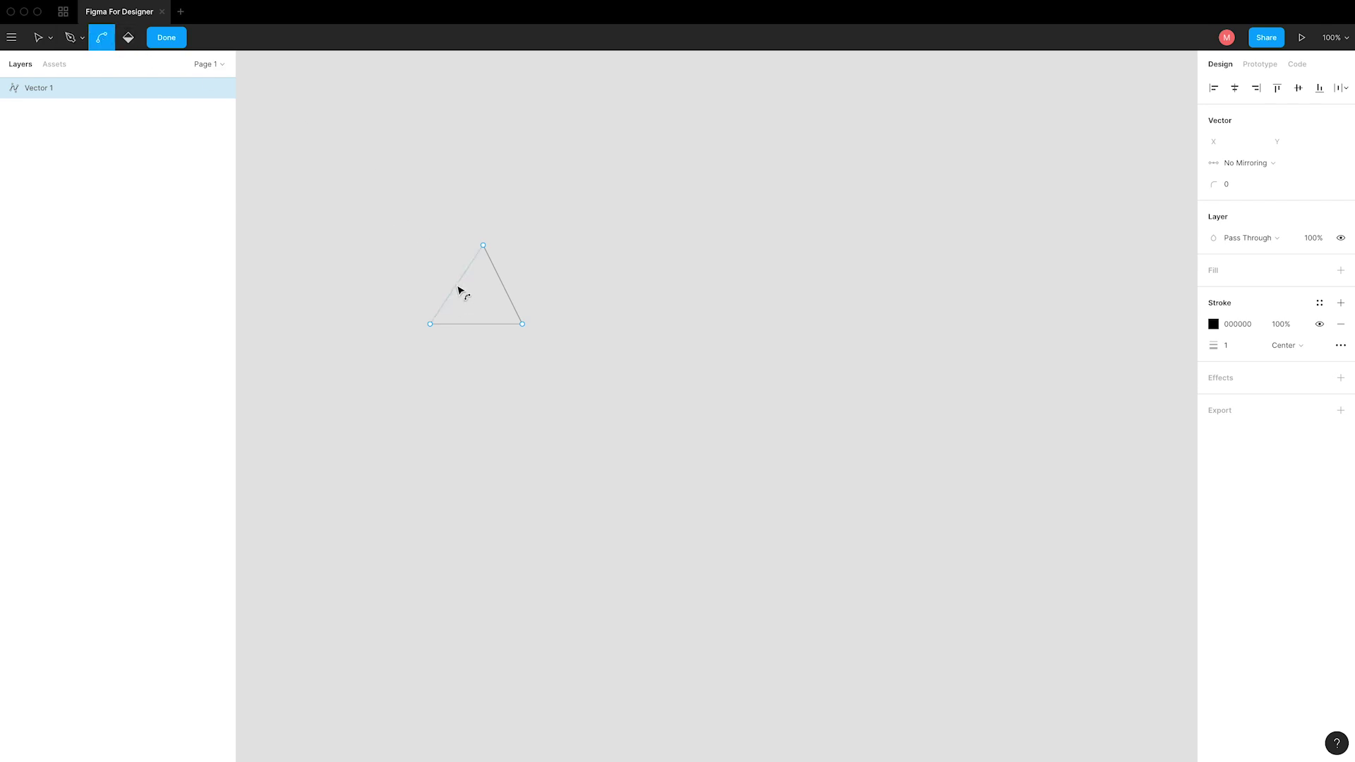
pyautogui.moveTo(459, 290); pyautogui.dragTo(426, 266)
pyautogui.click(1213, 273)
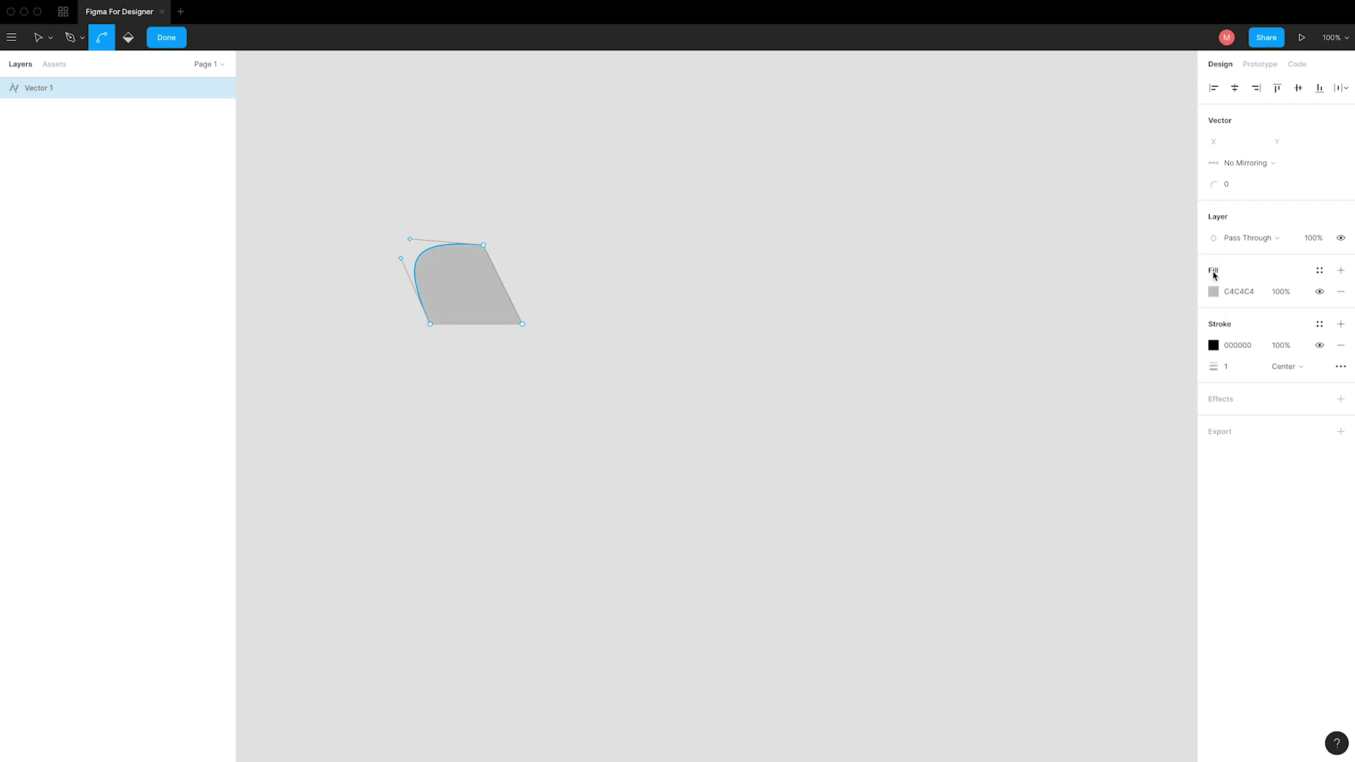
pyautogui.hotkey('ctrl', 'z')
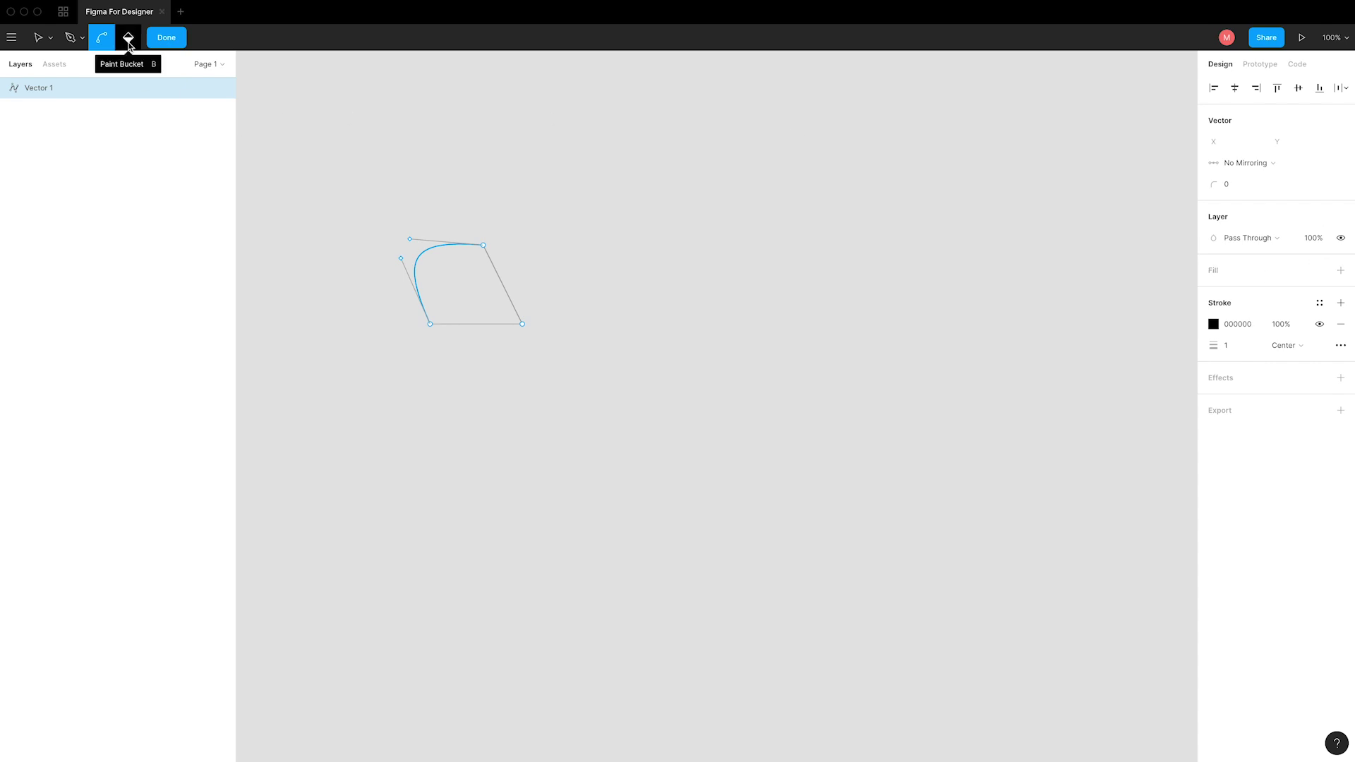
# - Fill the curved shape with the Paint Bucket and set its colour to purple 702FC3
pyautogui.click(129, 41)
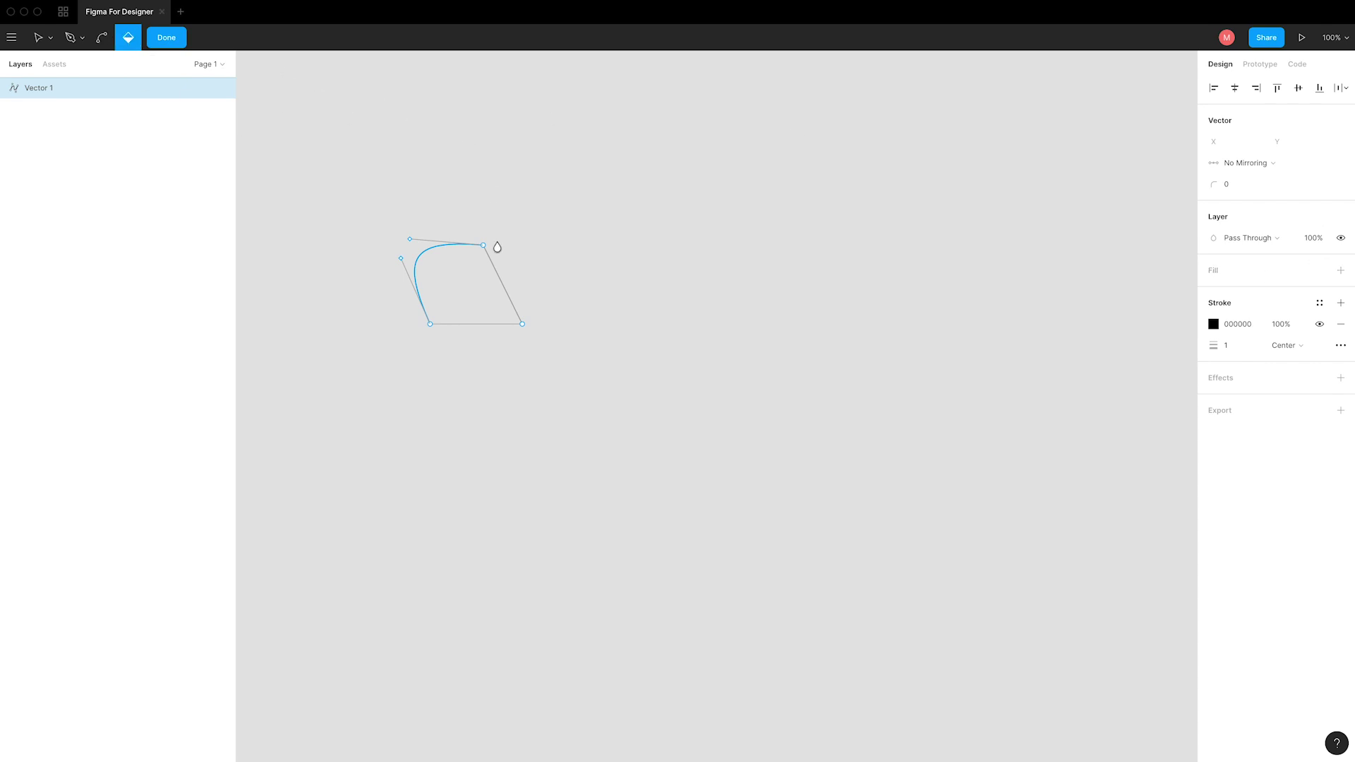
pyautogui.click(467, 291)
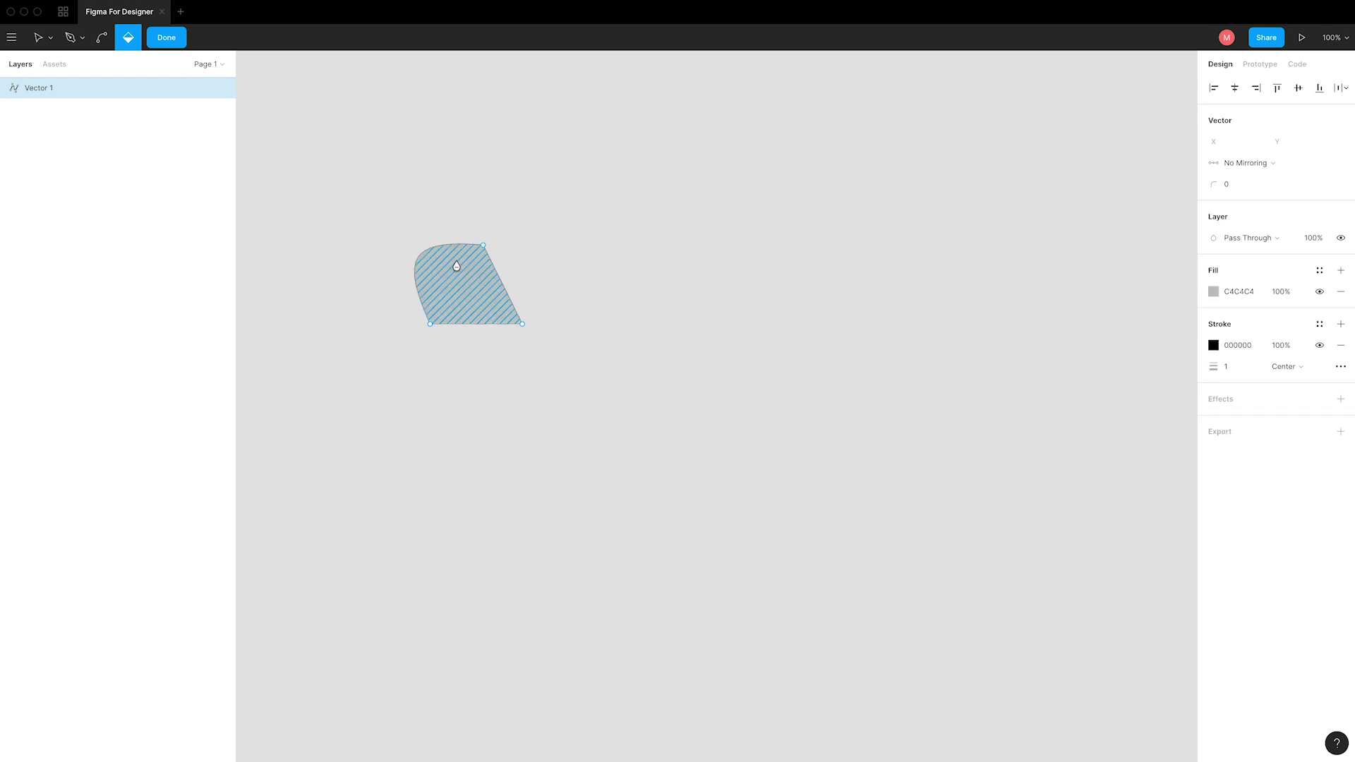
pyautogui.click(1214, 292)
pyautogui.click(1155, 483)
pyautogui.click(1153, 406)
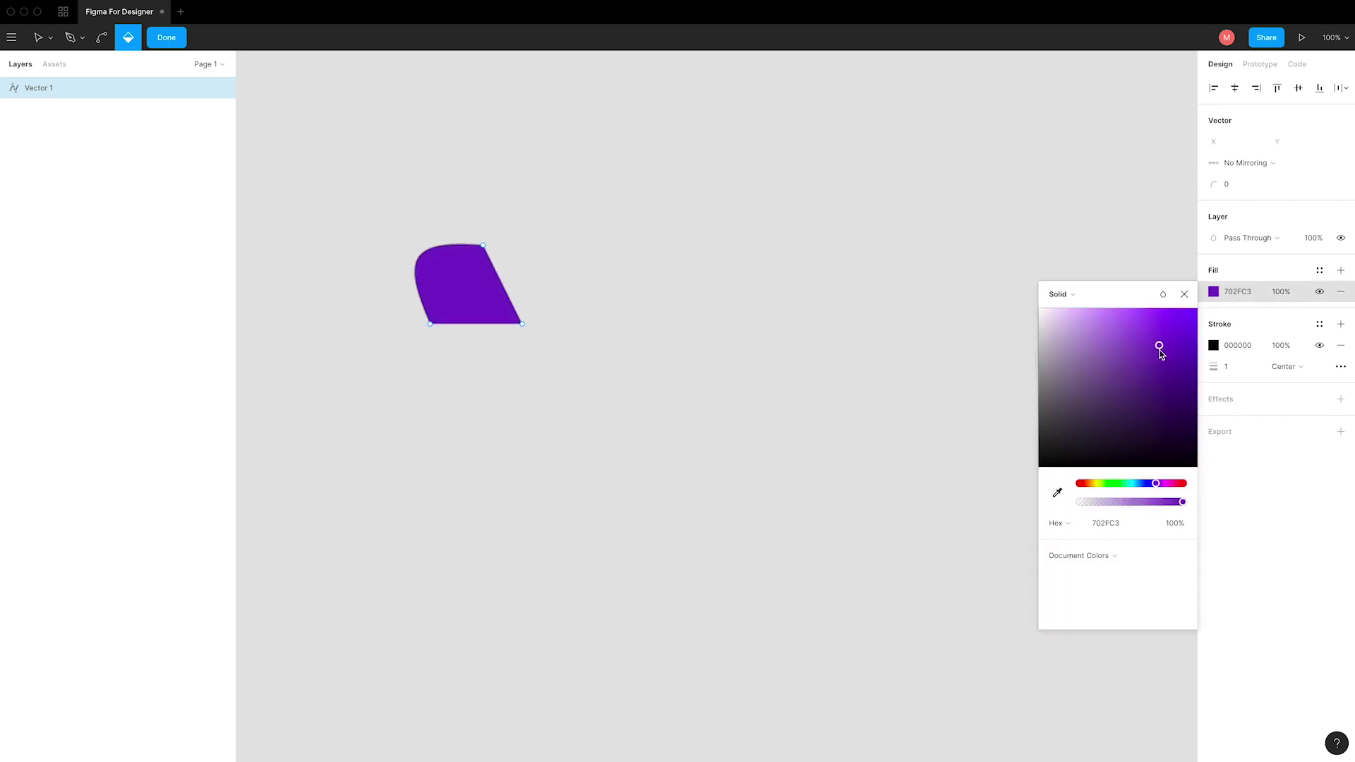
pyautogui.click(1184, 295)
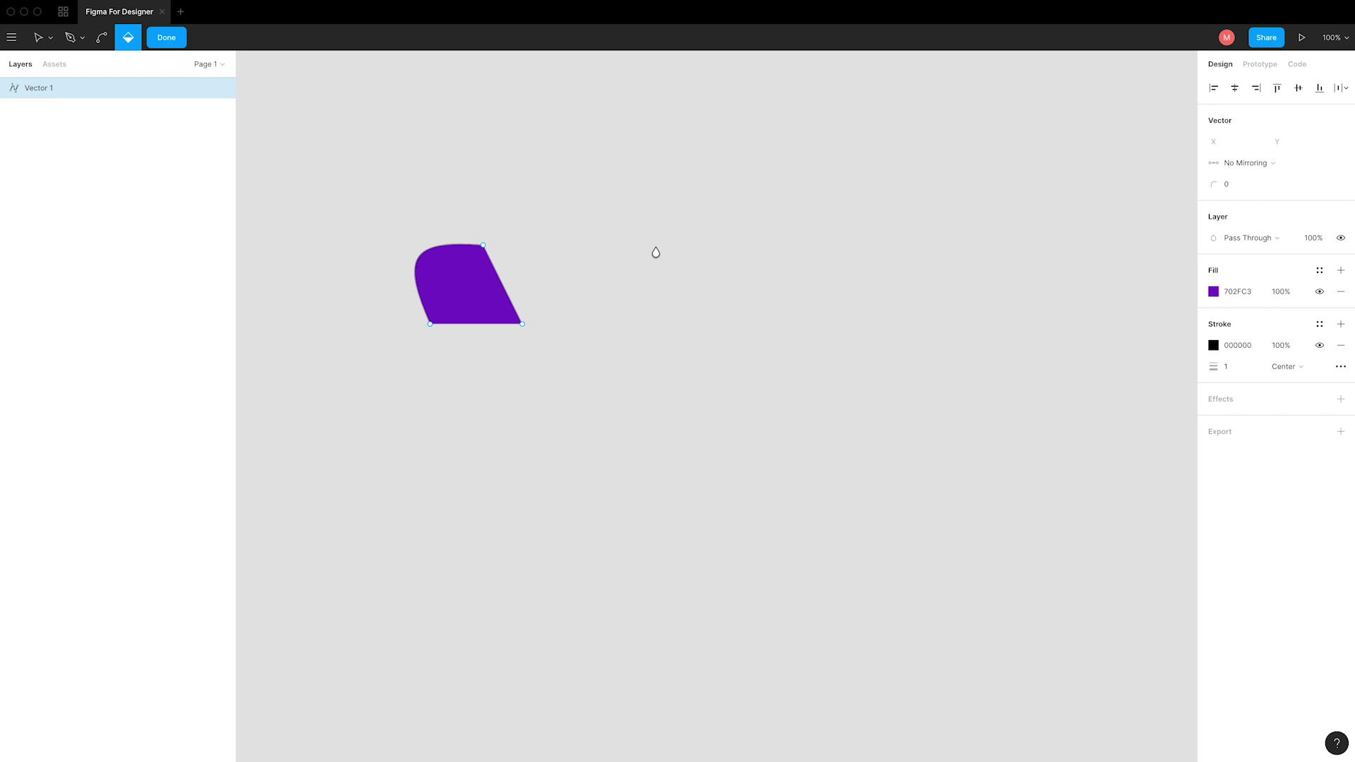
pyautogui.press('p')
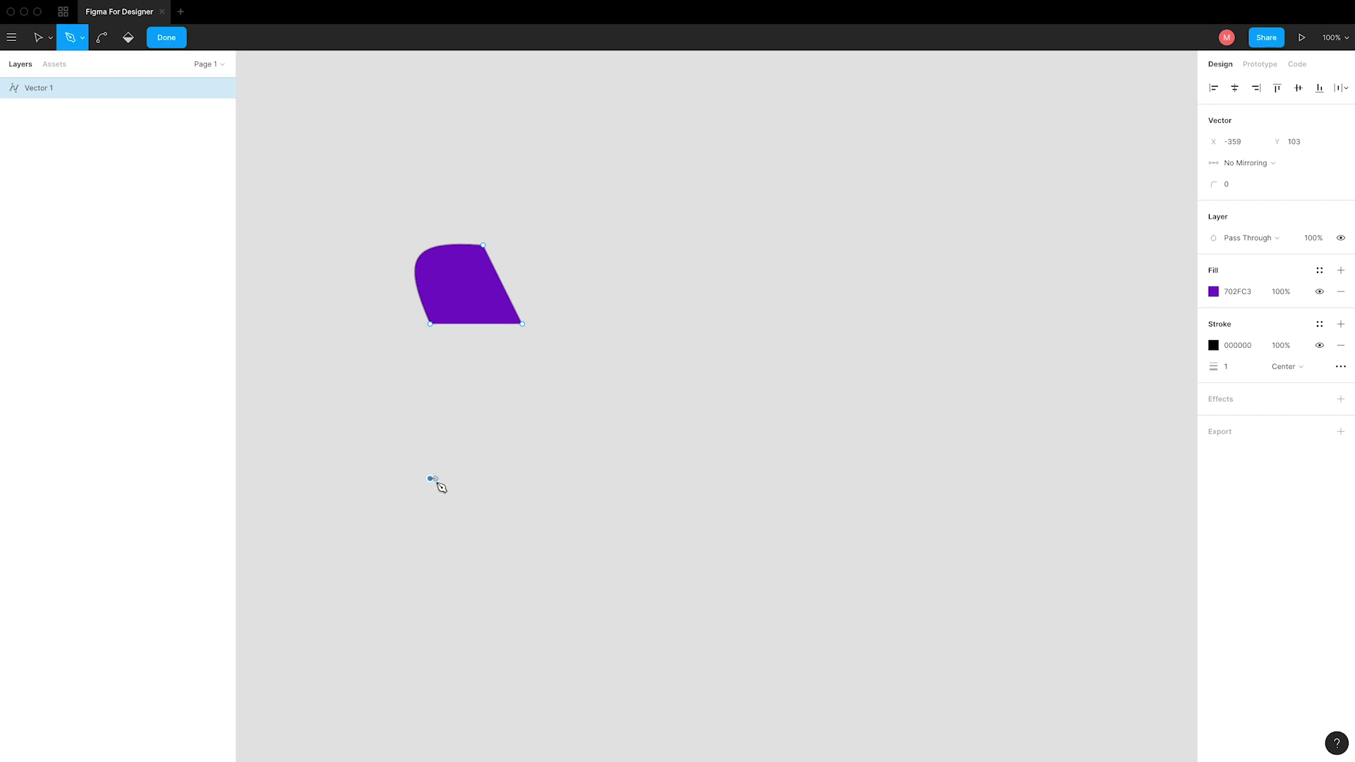
# - Start a second path below the purple shape with a curved second point
pyautogui.keyDown('super'); pyautogui.click(434, 486); pyautogui.keyUp('super')
pyautogui.click(82, 38)
pyautogui.click(71, 66)
pyautogui.click(430, 462)
pyautogui.moveTo(512, 433); pyautogui.dragTo(533, 455)
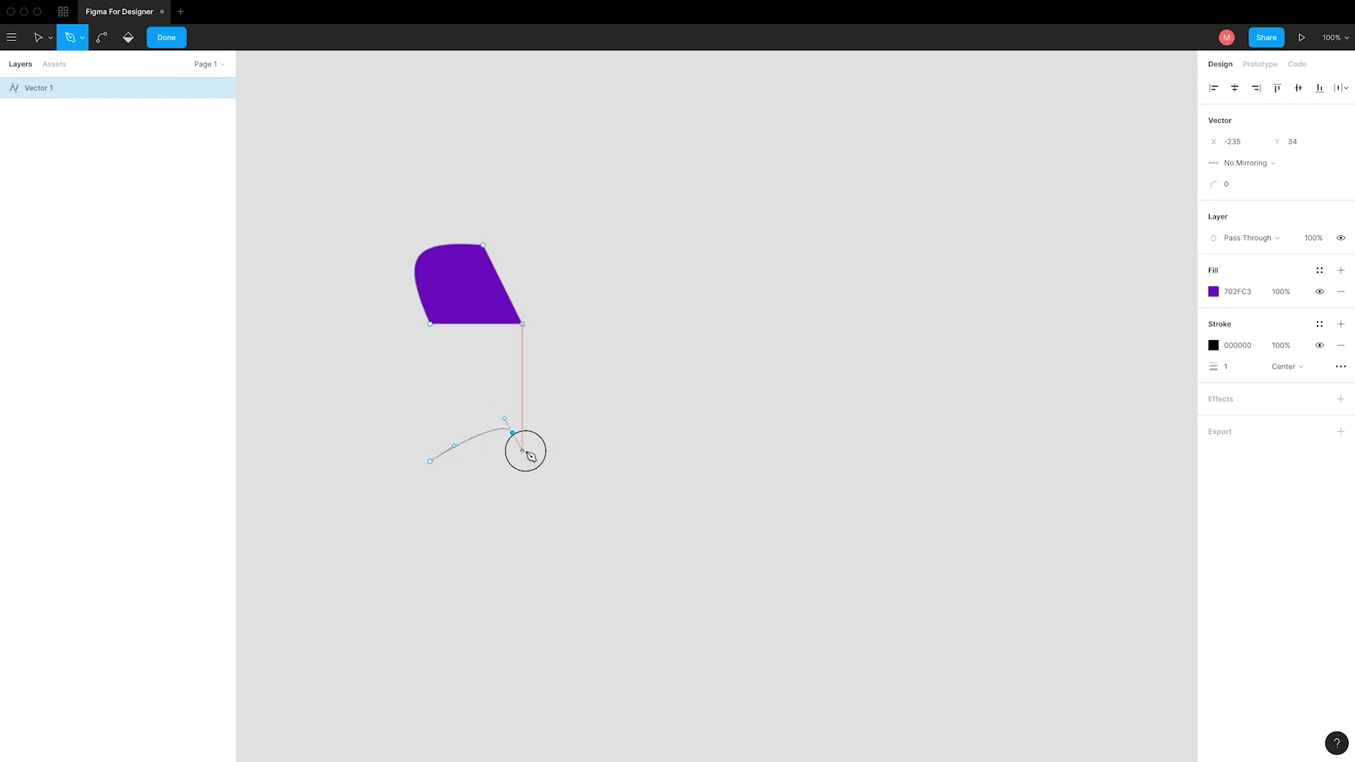
# - Deepen the curves and close the path at its start into a leaf-like outline
pyautogui.moveTo(534, 455); pyautogui.dragTo(536, 465)
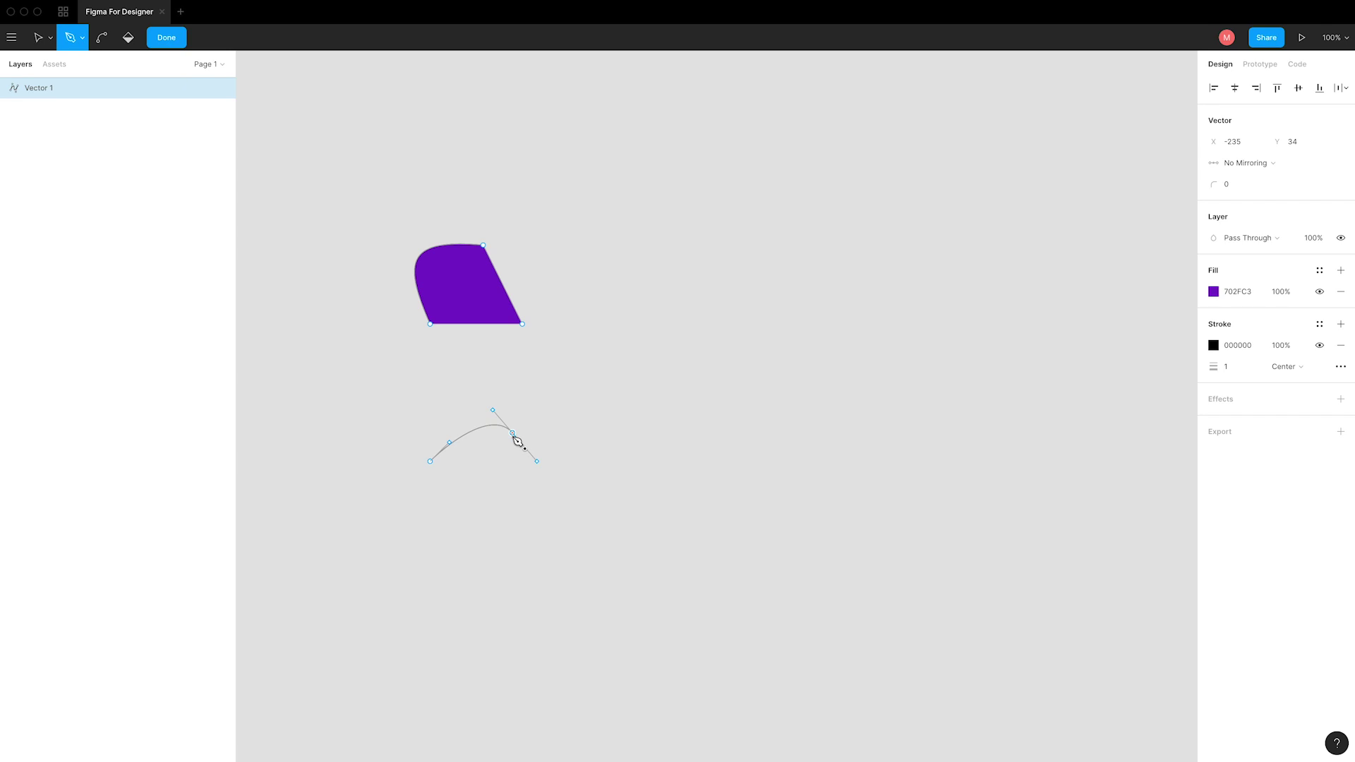
pyautogui.click(513, 434)
pyautogui.moveTo(496, 417)
pyautogui.mouseDown()
pyautogui.moveTo(447, 395)
pyautogui.moveTo(467, 401)
pyautogui.mouseUp()
pyautogui.moveTo(471, 401)
pyautogui.mouseDown()
pyautogui.moveTo(429, 395)
pyautogui.moveTo(496, 468)
pyautogui.mouseUp()
pyautogui.moveTo(495, 467); pyautogui.dragTo(429, 386)
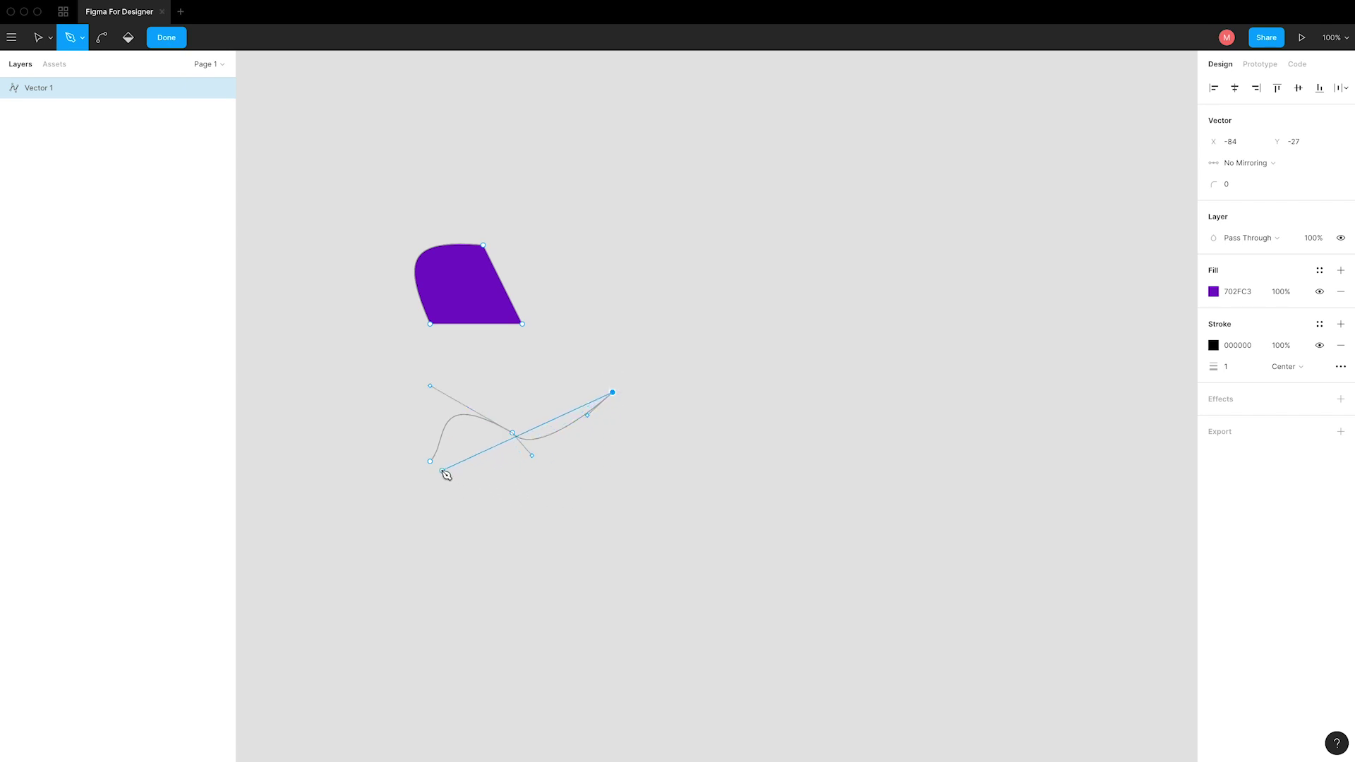
pyautogui.moveTo(432, 462); pyautogui.dragTo(296, 363)
# - Fill the lower leaf-shaped path with the same purple 702FC3 using the Paint Bucket
pyautogui.click(129, 41)
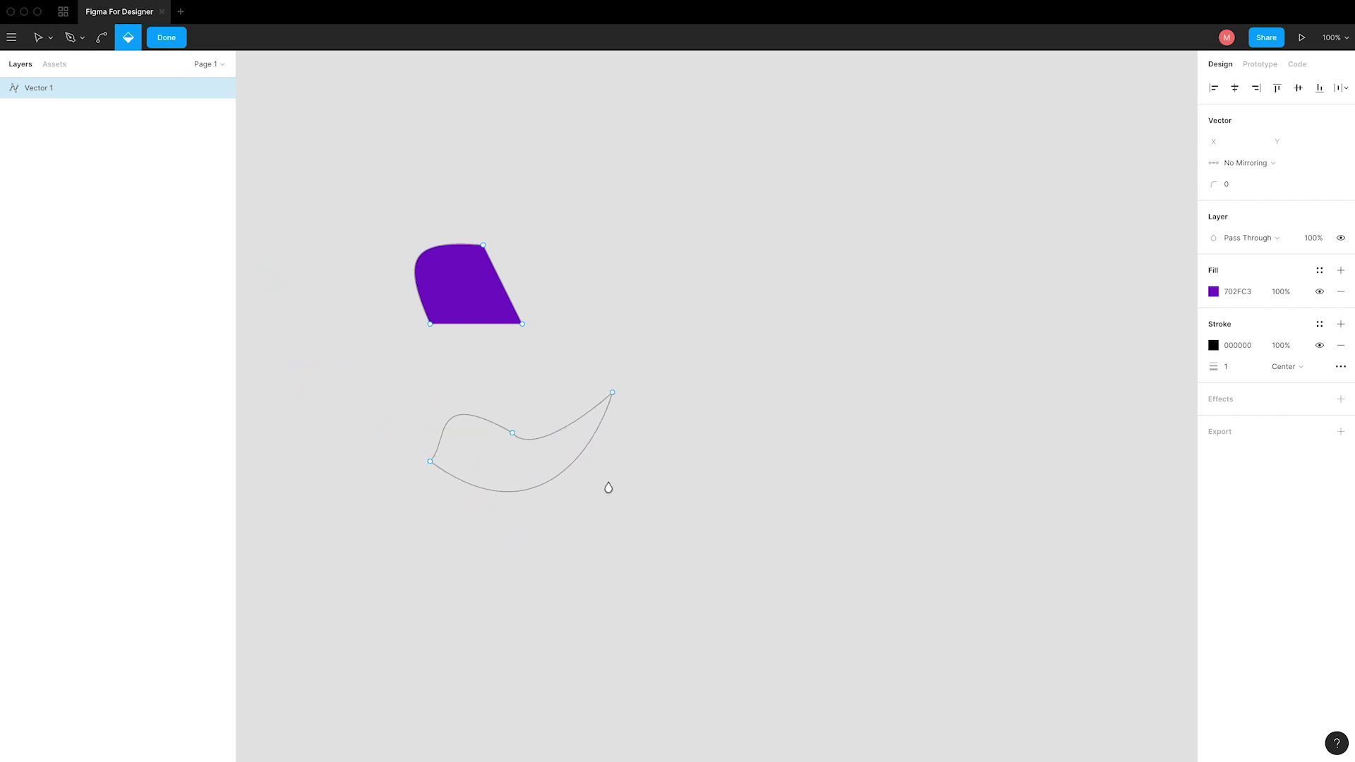
pyautogui.click(513, 464)
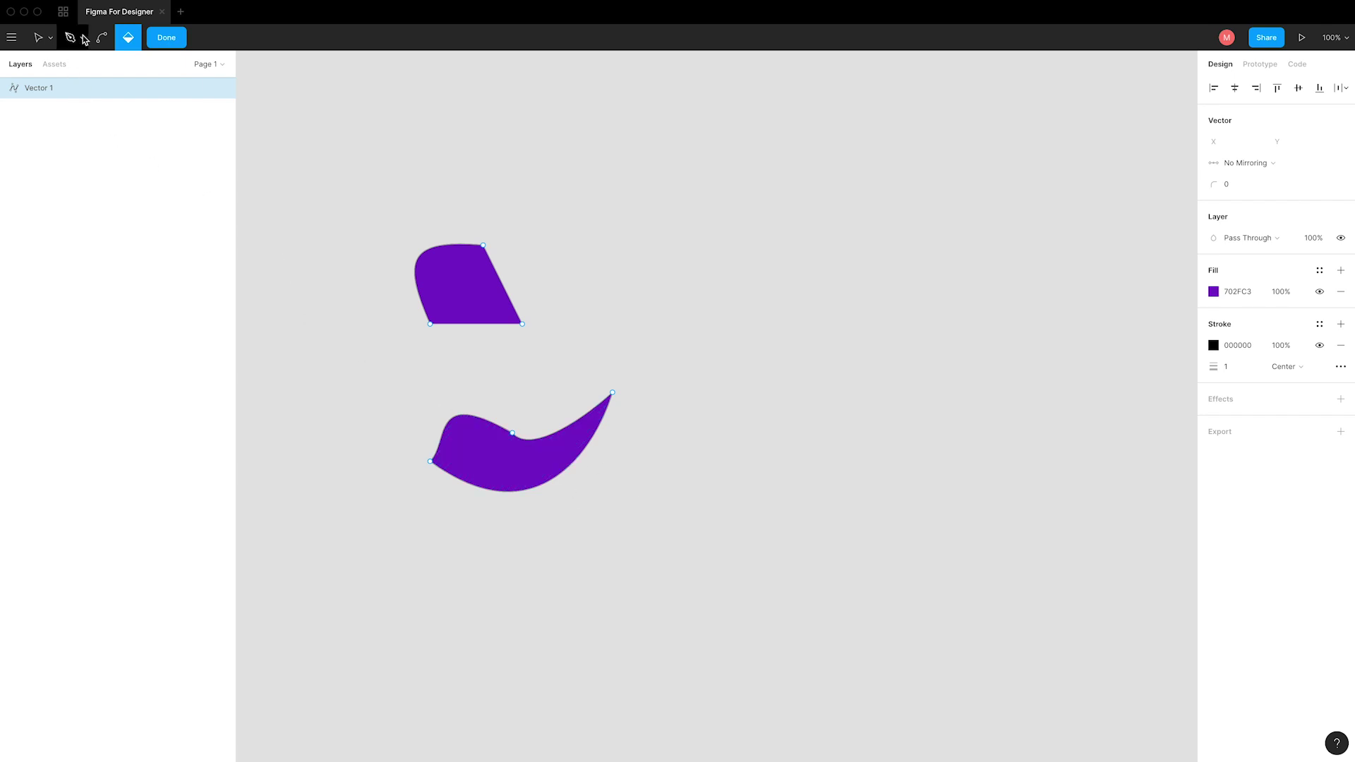
pyautogui.click(106, 41)
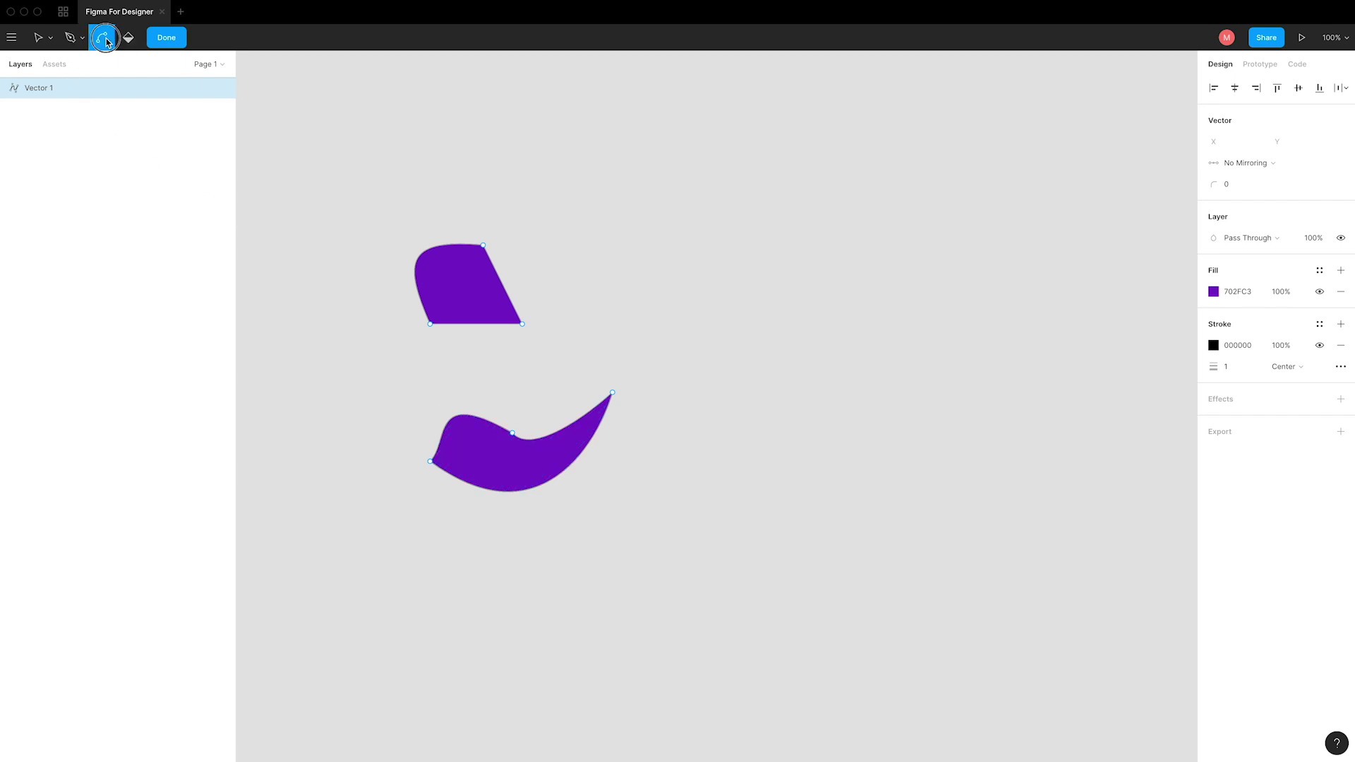
# - Bend the lower shape's left end up and outward into a broader, swooping curve
pyautogui.click(517, 494)
pyautogui.click(522, 496)
pyautogui.click(531, 492)
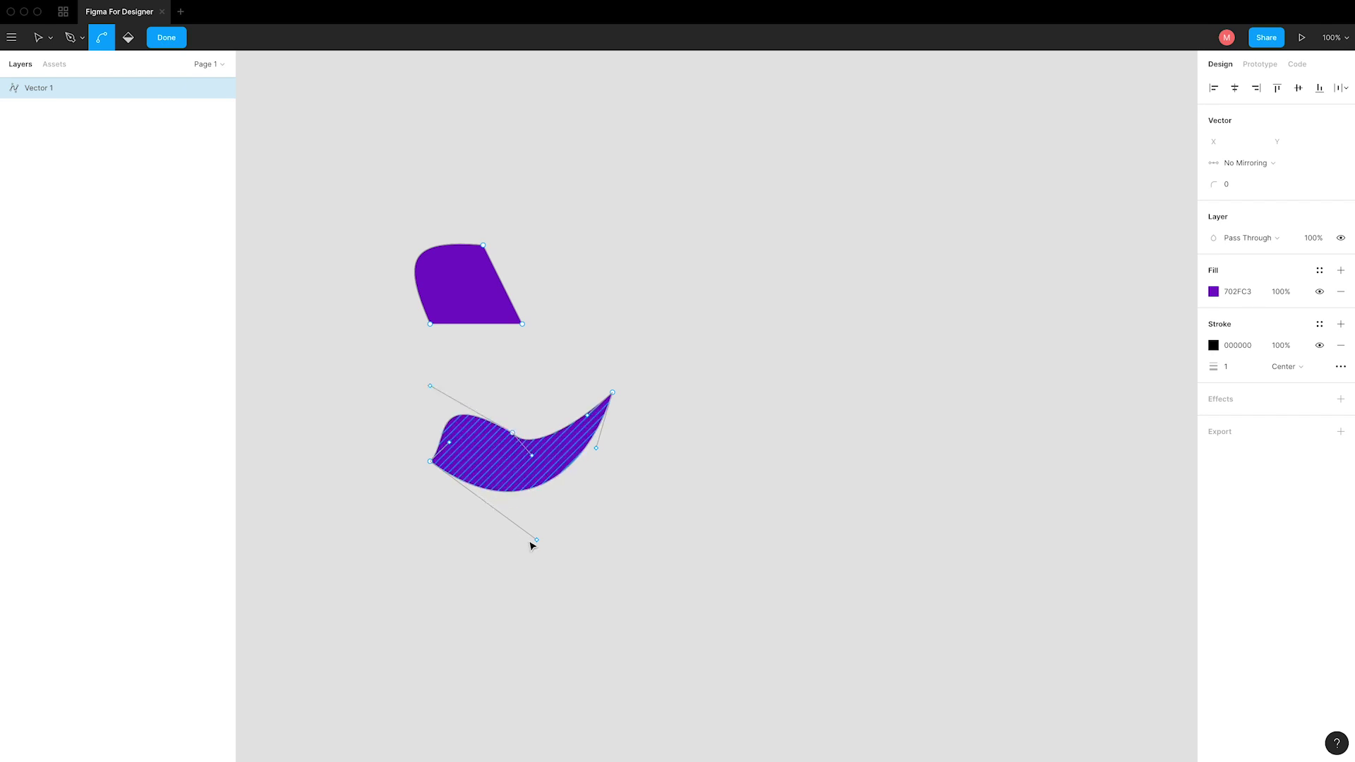
pyautogui.moveTo(538, 546)
pyautogui.mouseDown()
pyautogui.moveTo(462, 490)
pyautogui.moveTo(520, 572)
pyautogui.moveTo(471, 524)
pyautogui.moveTo(499, 595)
pyautogui.moveTo(477, 544)
pyautogui.moveTo(507, 575)
pyautogui.moveTo(503, 558)
pyautogui.mouseUp()
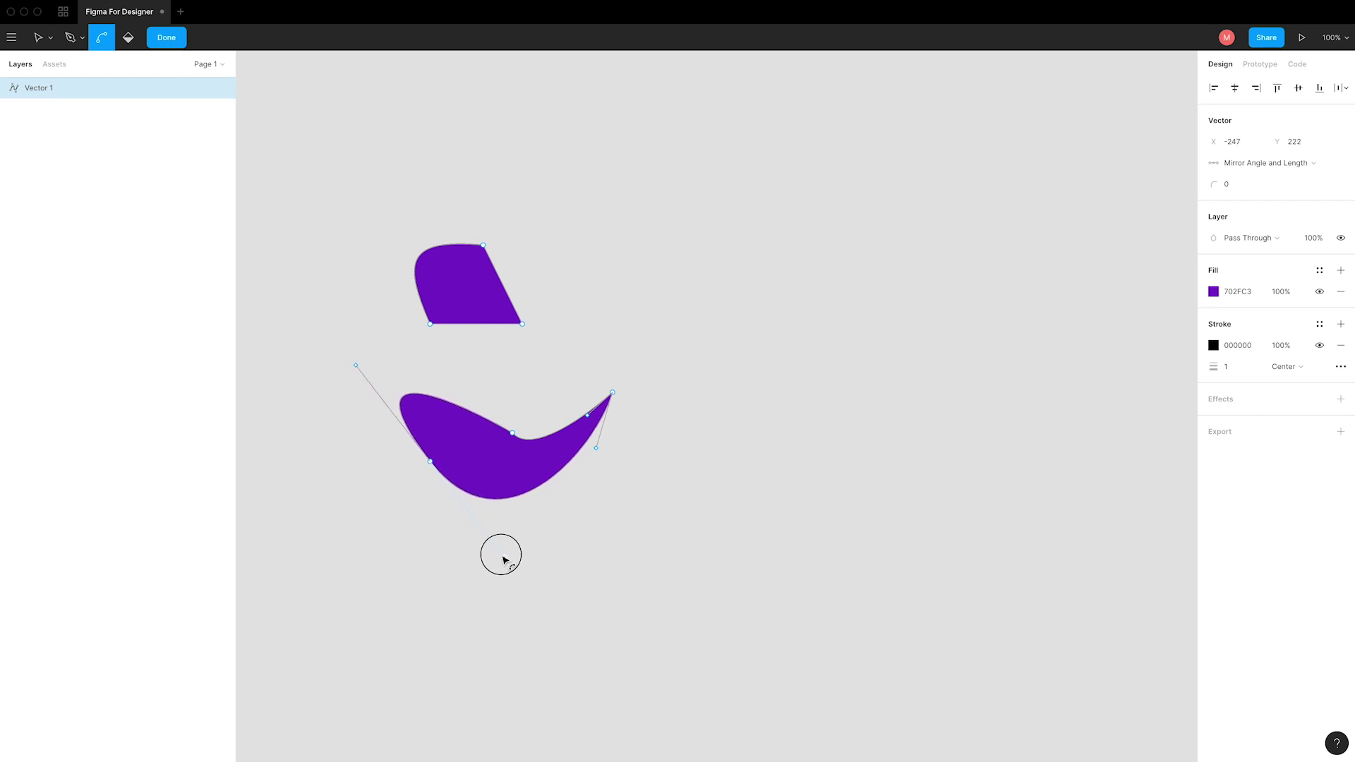